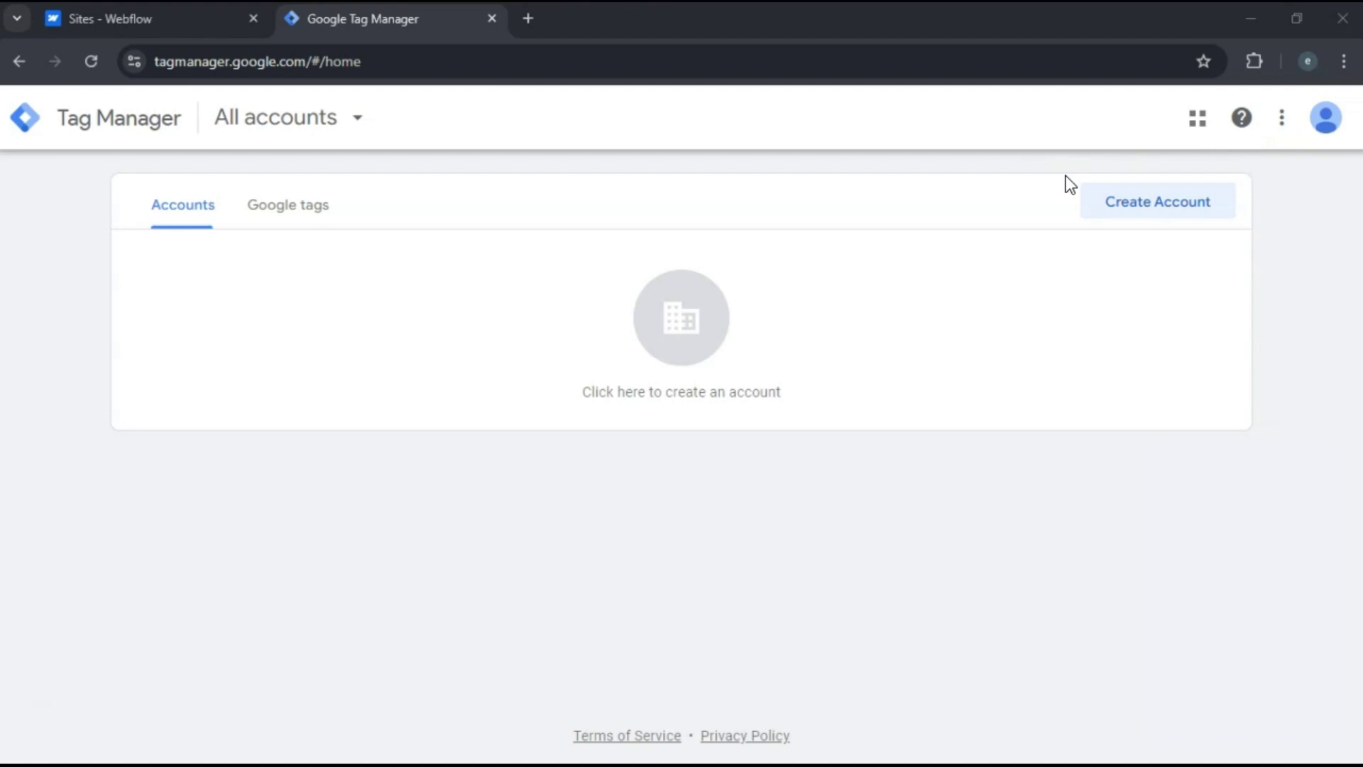
pyautogui.click(1178, 205)
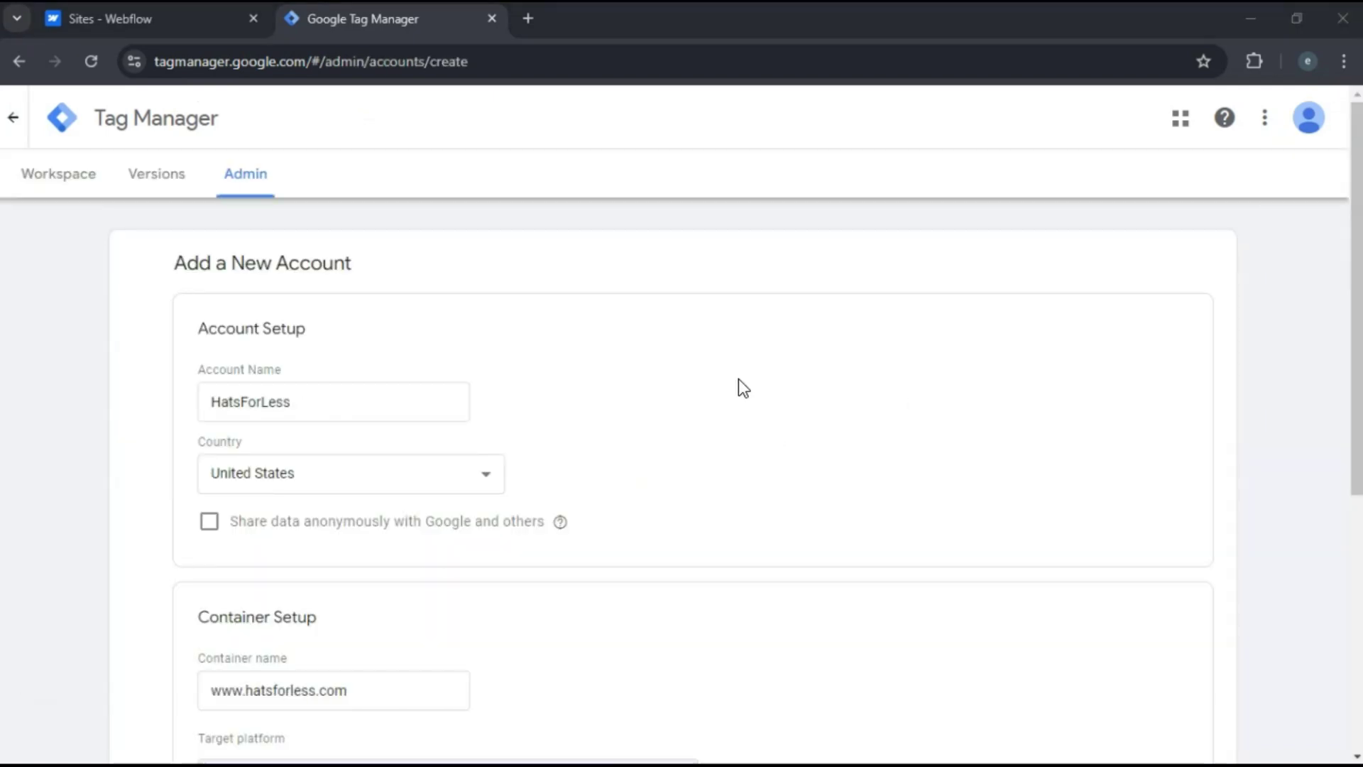
pyautogui.click(315, 407)
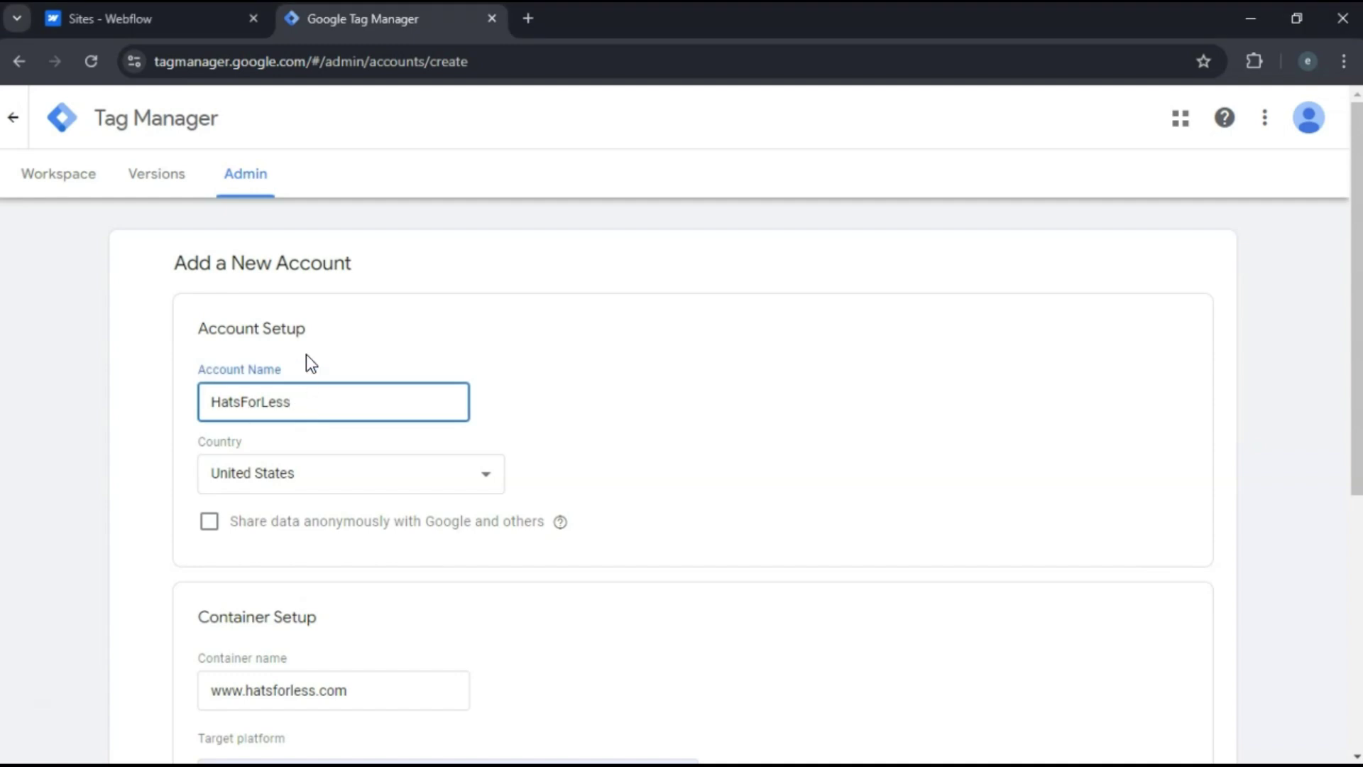
pyautogui.click(383, 684)
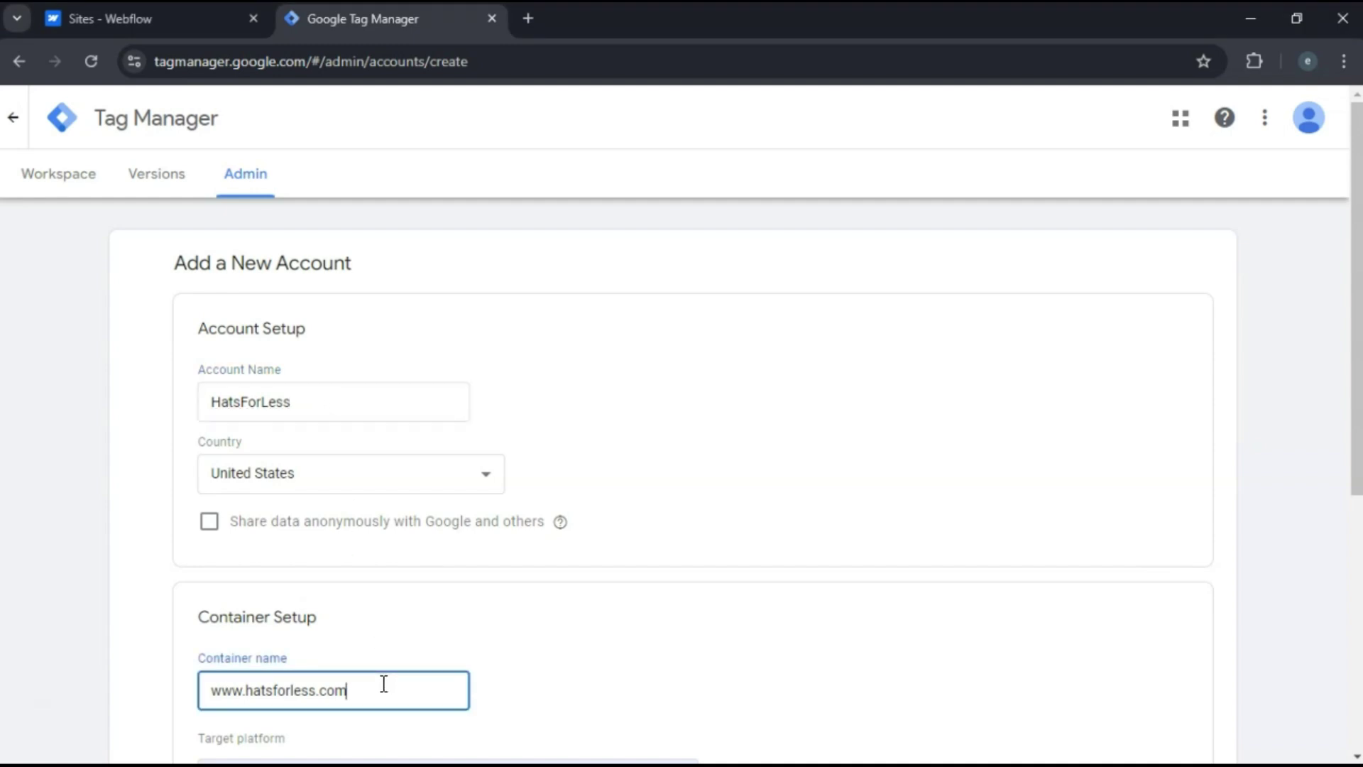
pyautogui.moveTo(1359, 247); pyautogui.dragTo(1358, 320)
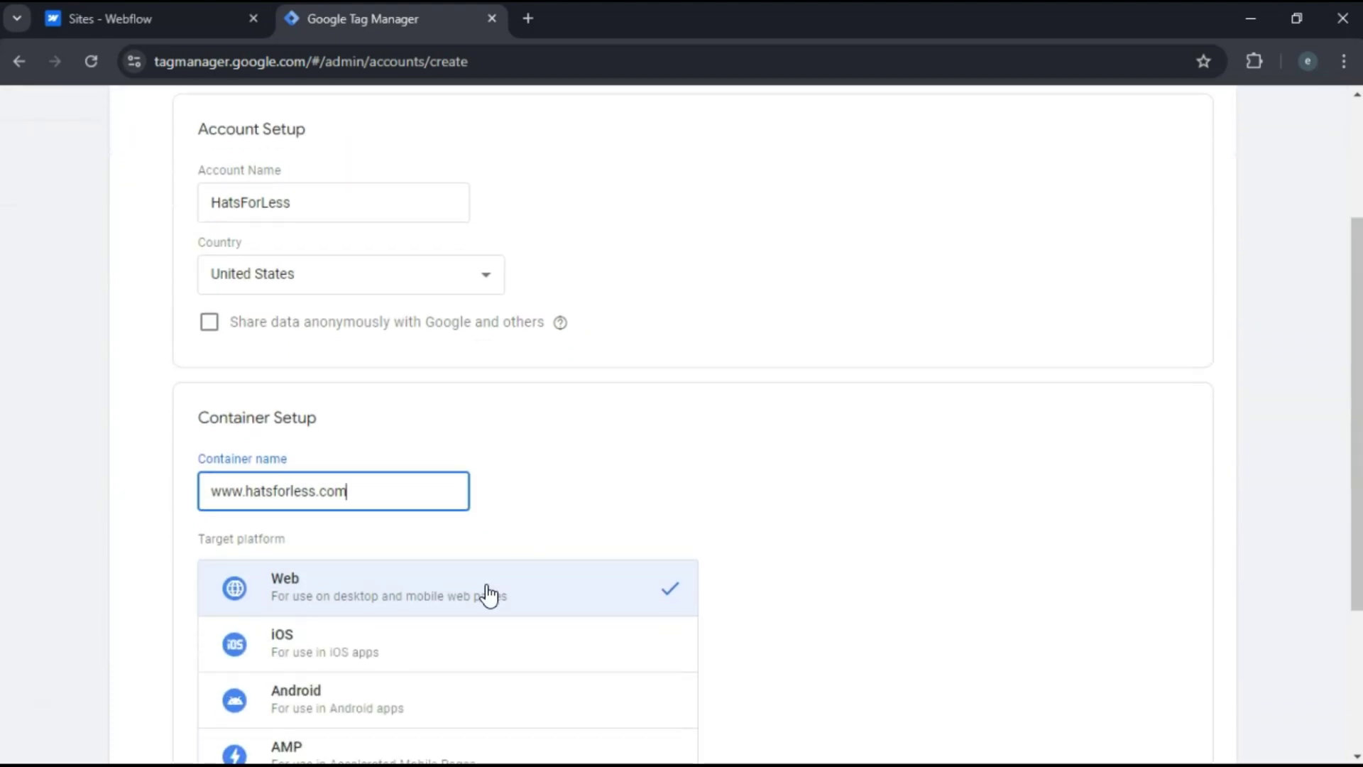
pyautogui.moveTo(1357, 394); pyautogui.dragTo(1360, 547)
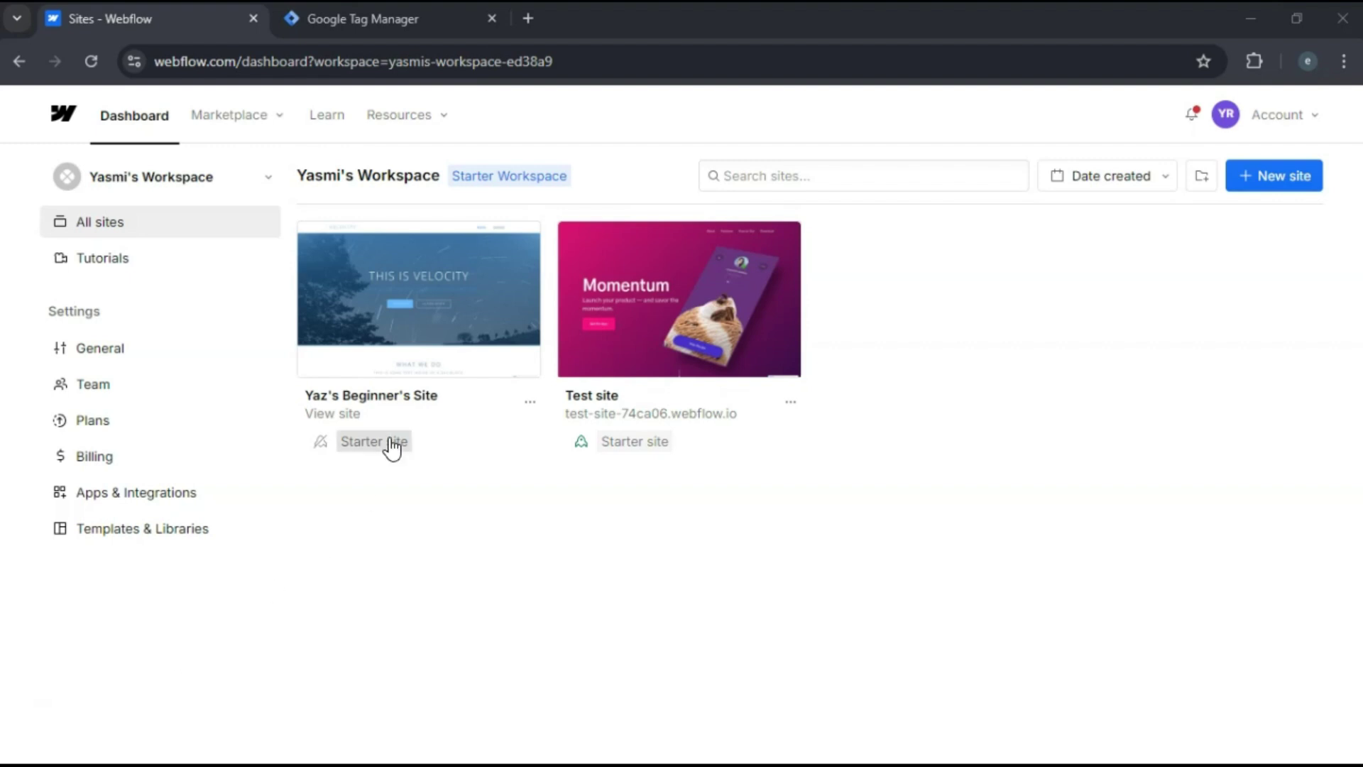
# - Enter Yaz's Beginner's Site in the Designer and go to its site settings
pyautogui.moveTo(418, 299)
pyautogui.click(453, 308)
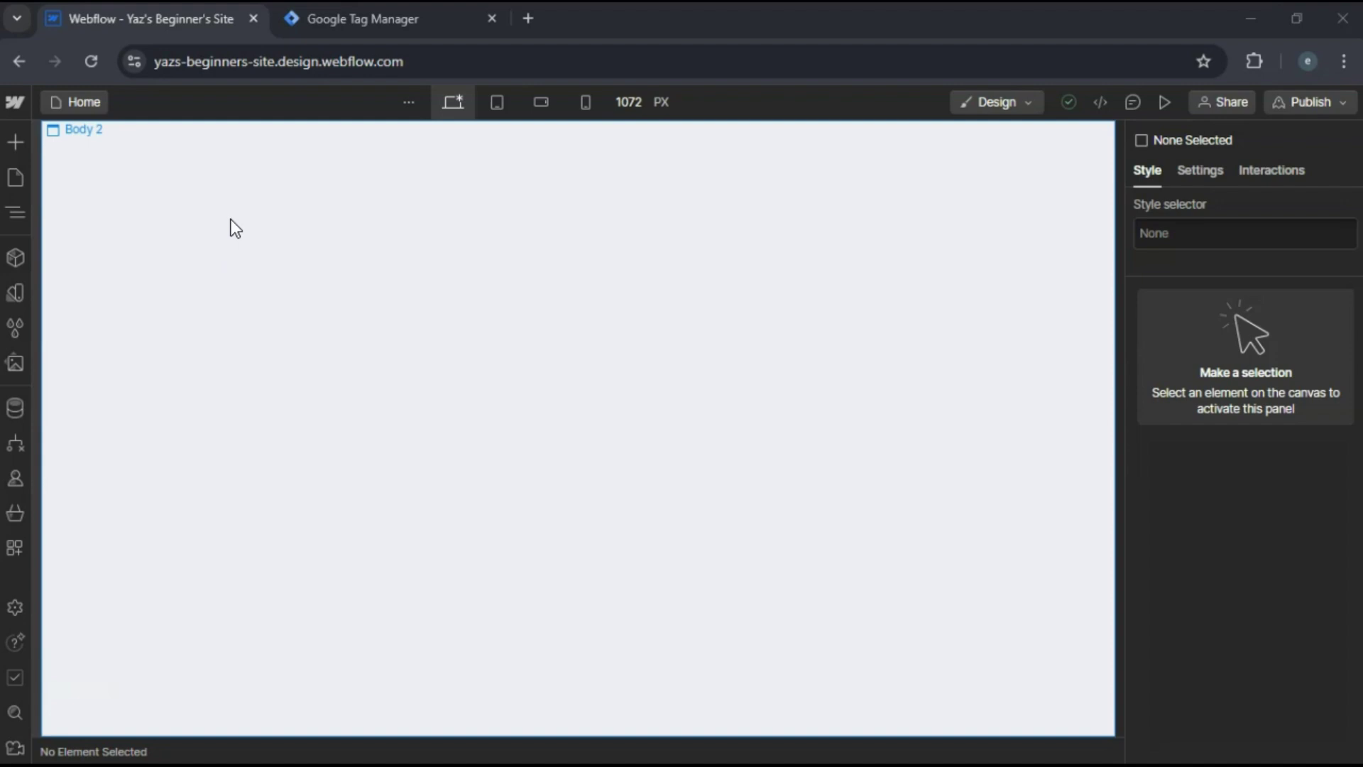
pyautogui.click(15, 103)
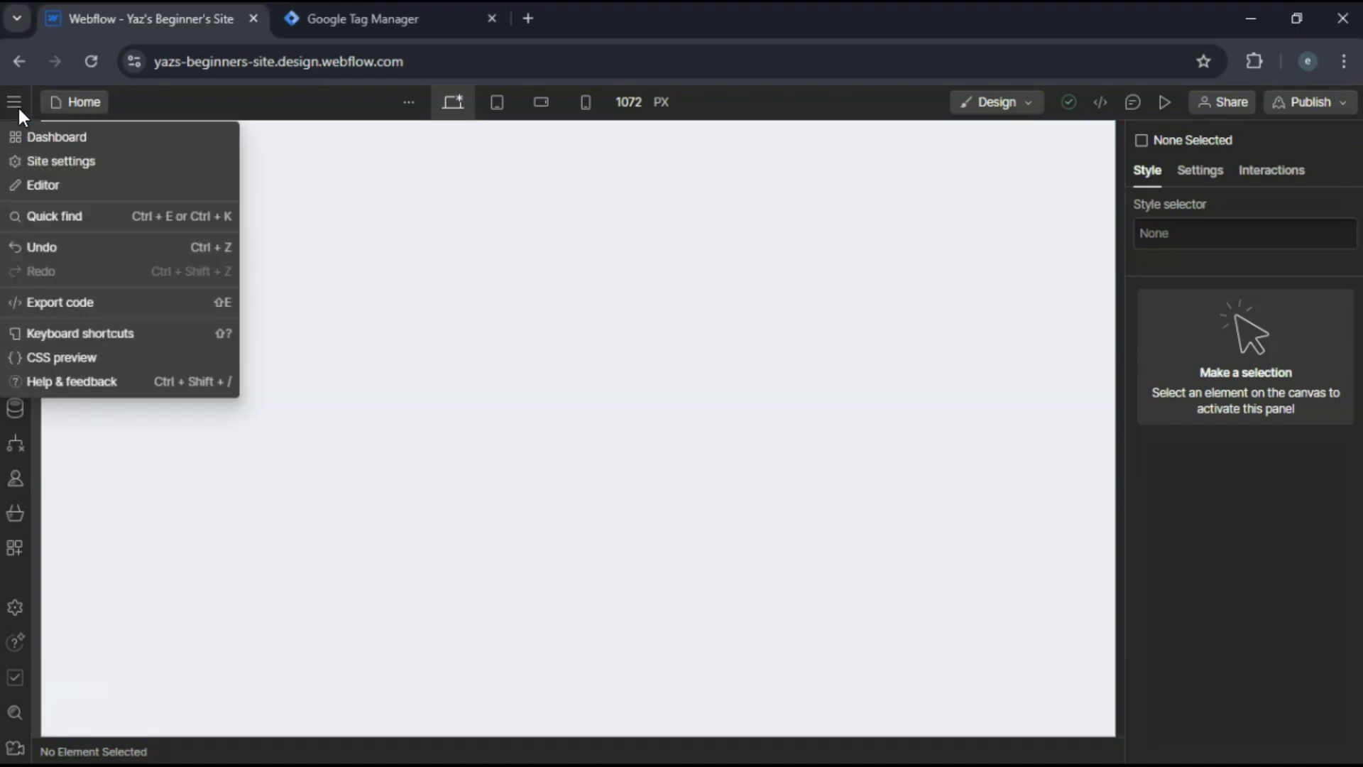
pyautogui.click(47, 162)
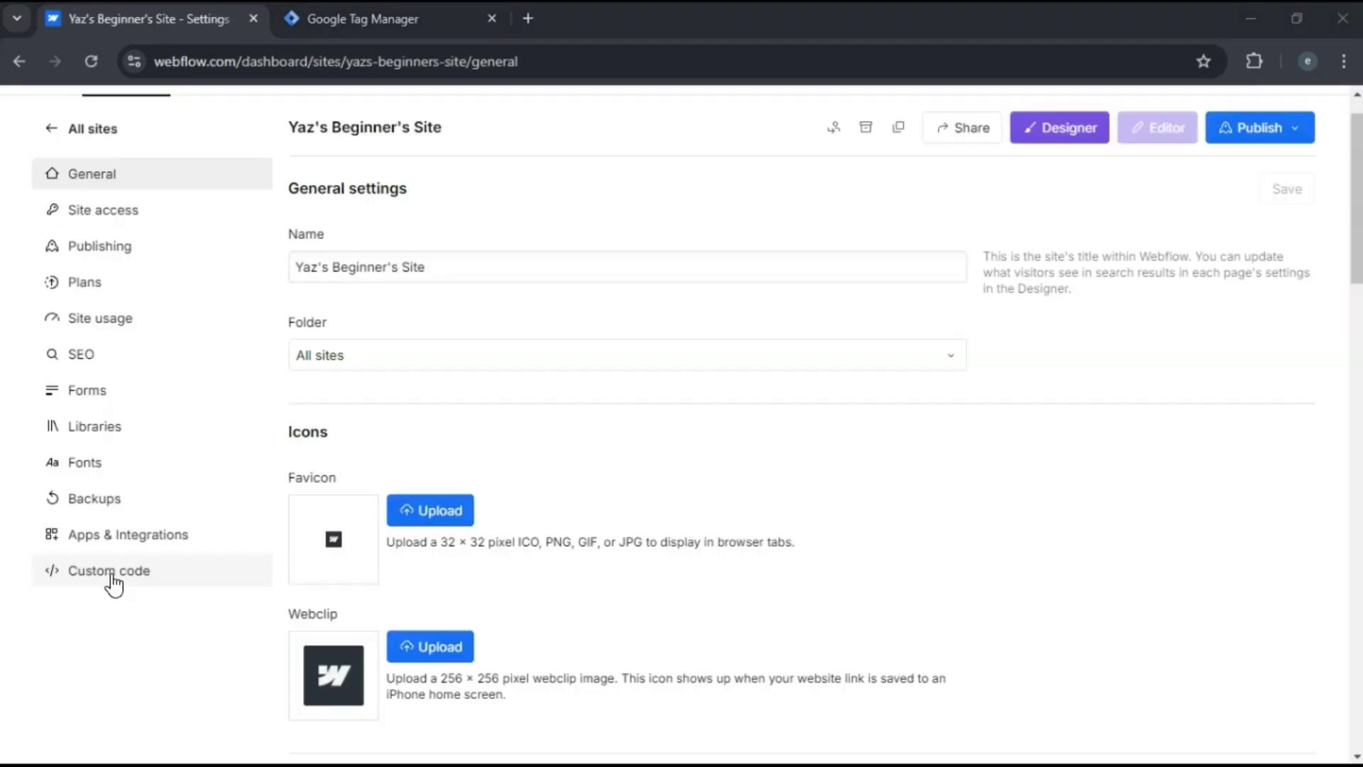
# - Show the site's Custom code settings, then view the Seattle New Media custom-code guide
pyautogui.click(108, 571)
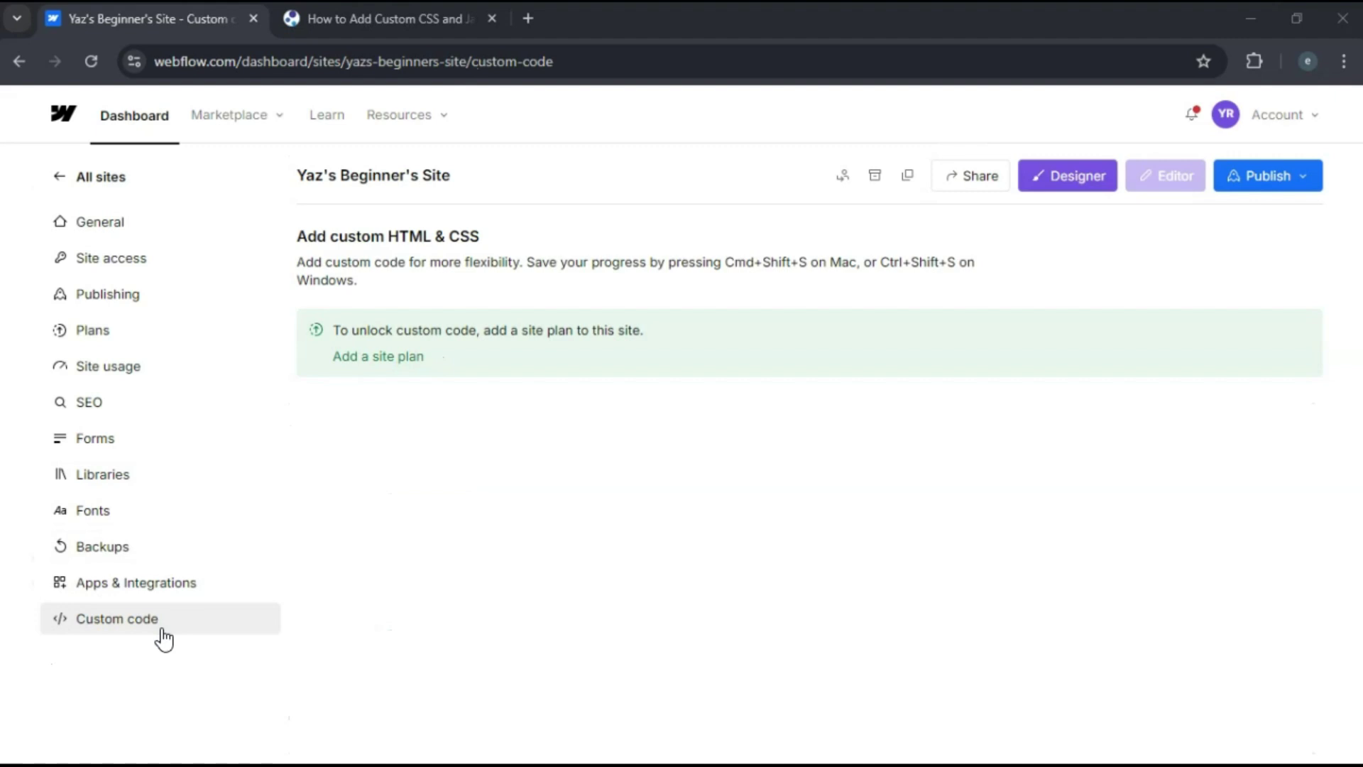
pyautogui.click(404, 19)
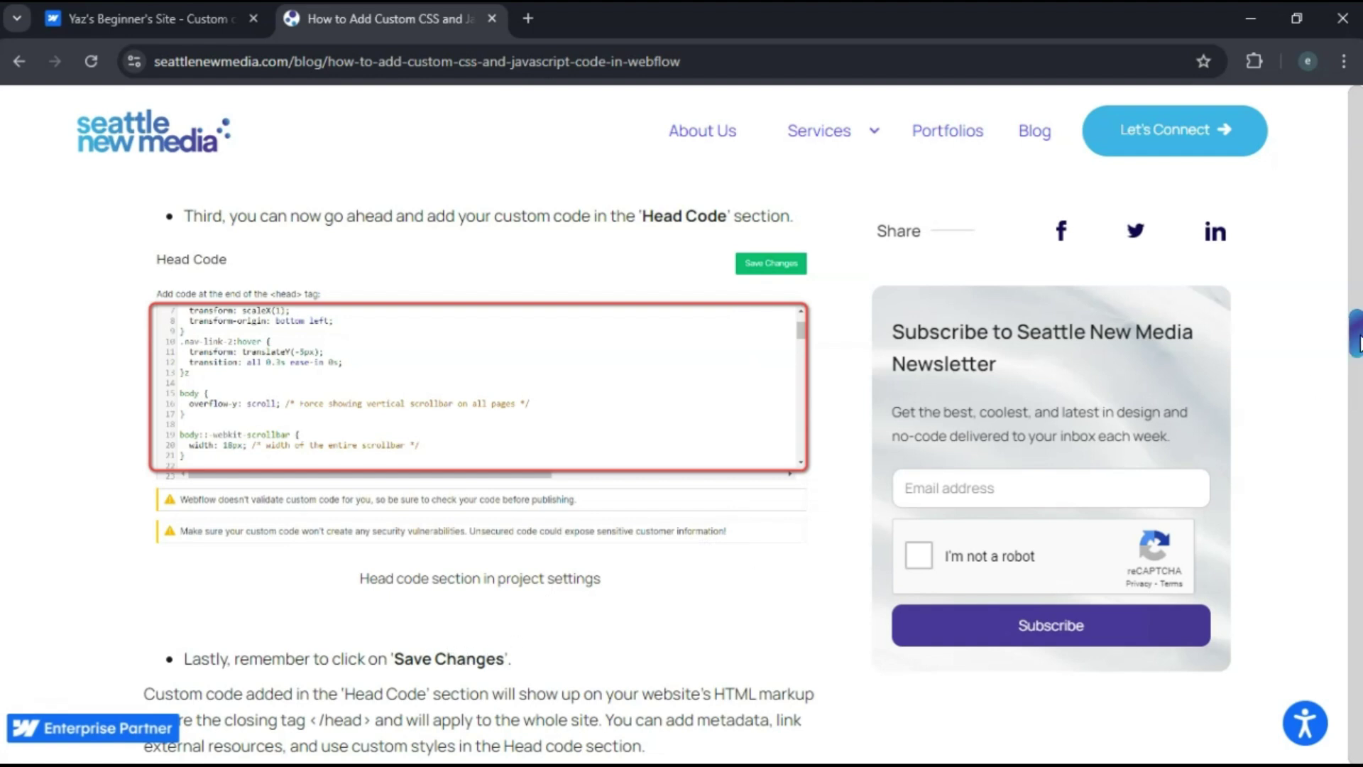
pyautogui.moveTo(1359, 341); pyautogui.dragTo(1359, 368)
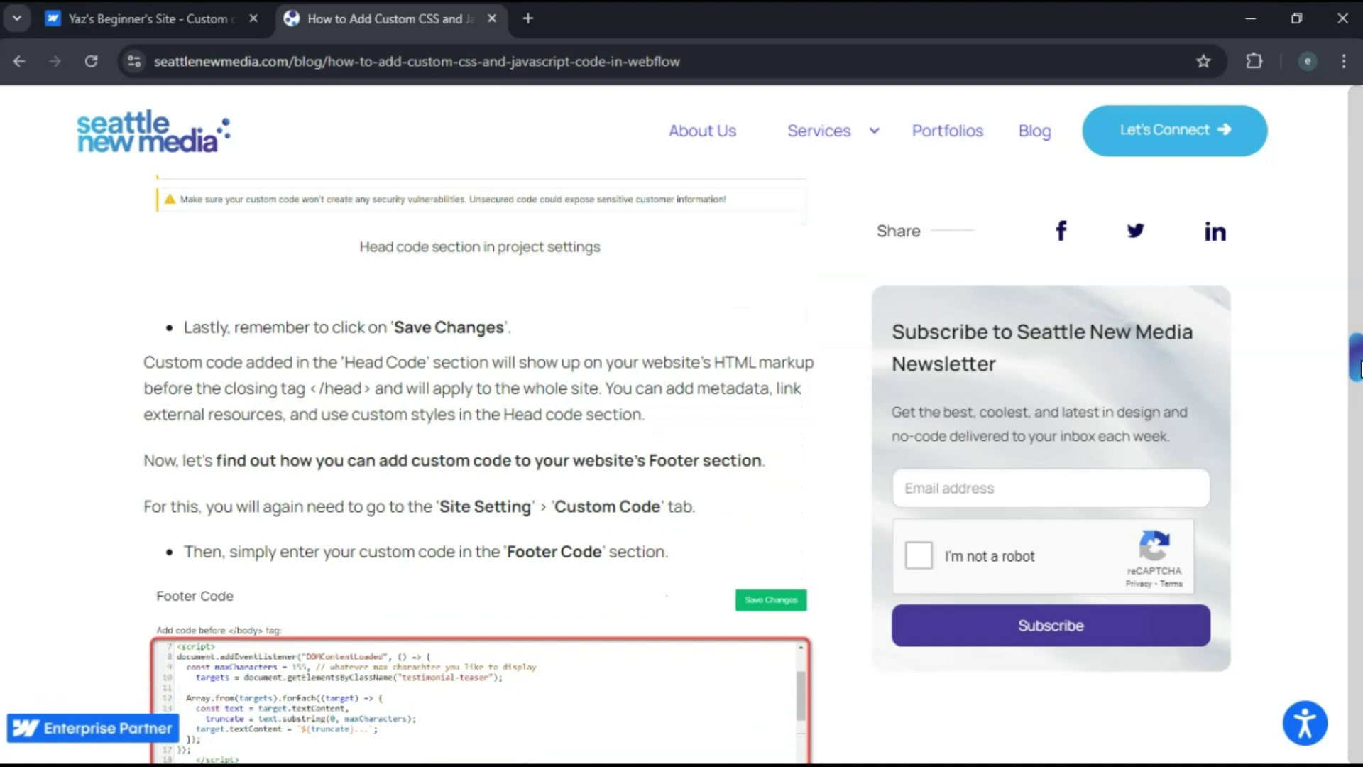
pyautogui.moveTo(1359, 367); pyautogui.dragTo(1359, 393)
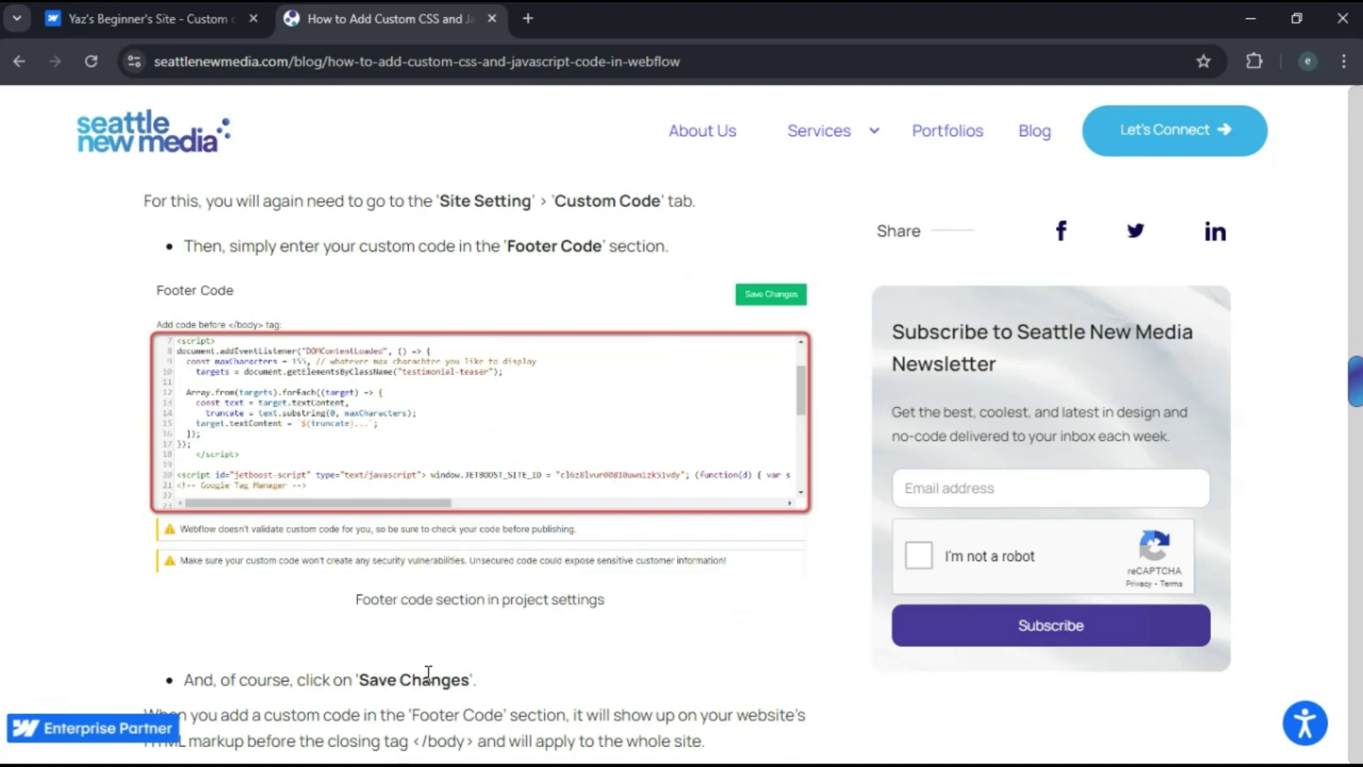
# - Return from the blog guide to Webflow's Custom code settings page
pyautogui.hotkey('ctrl', 'Tab')
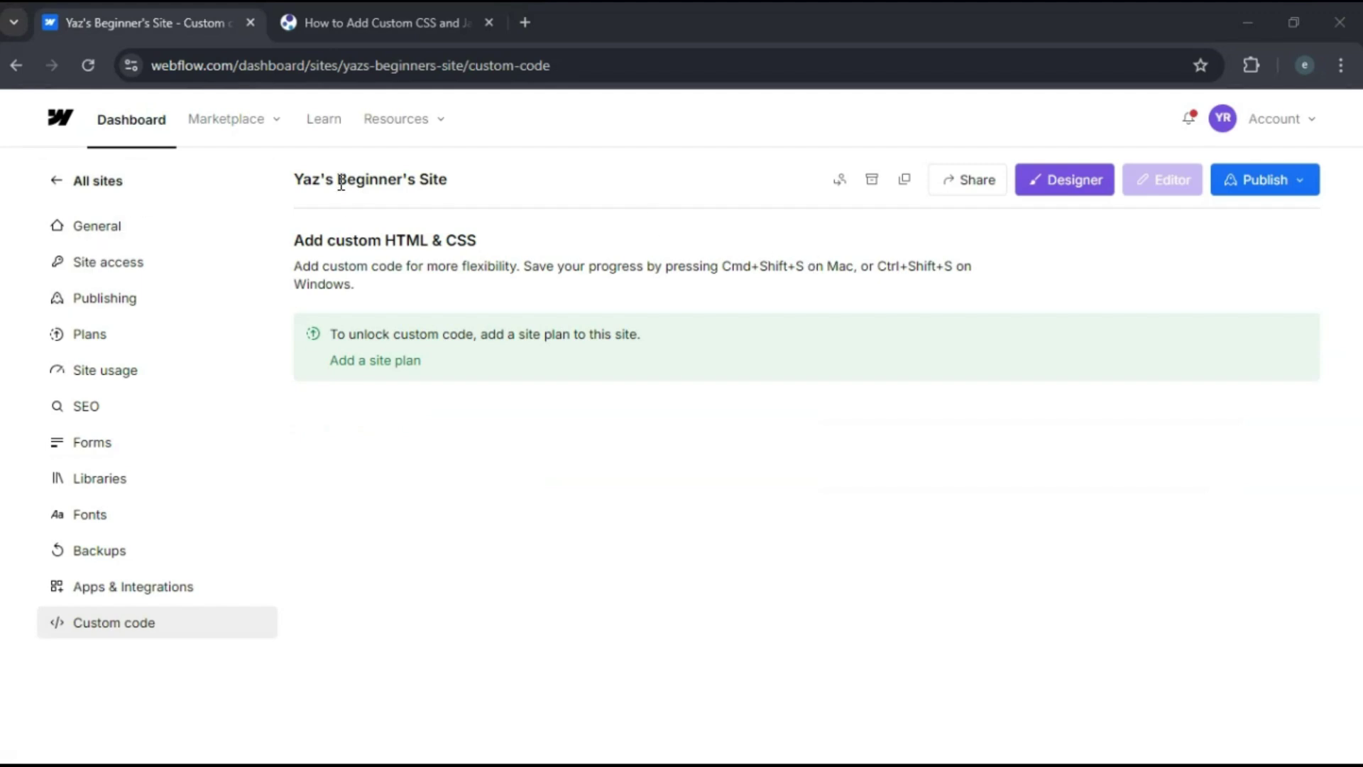
# - Go back to the Webflow All sites list
pyautogui.click(113, 189)
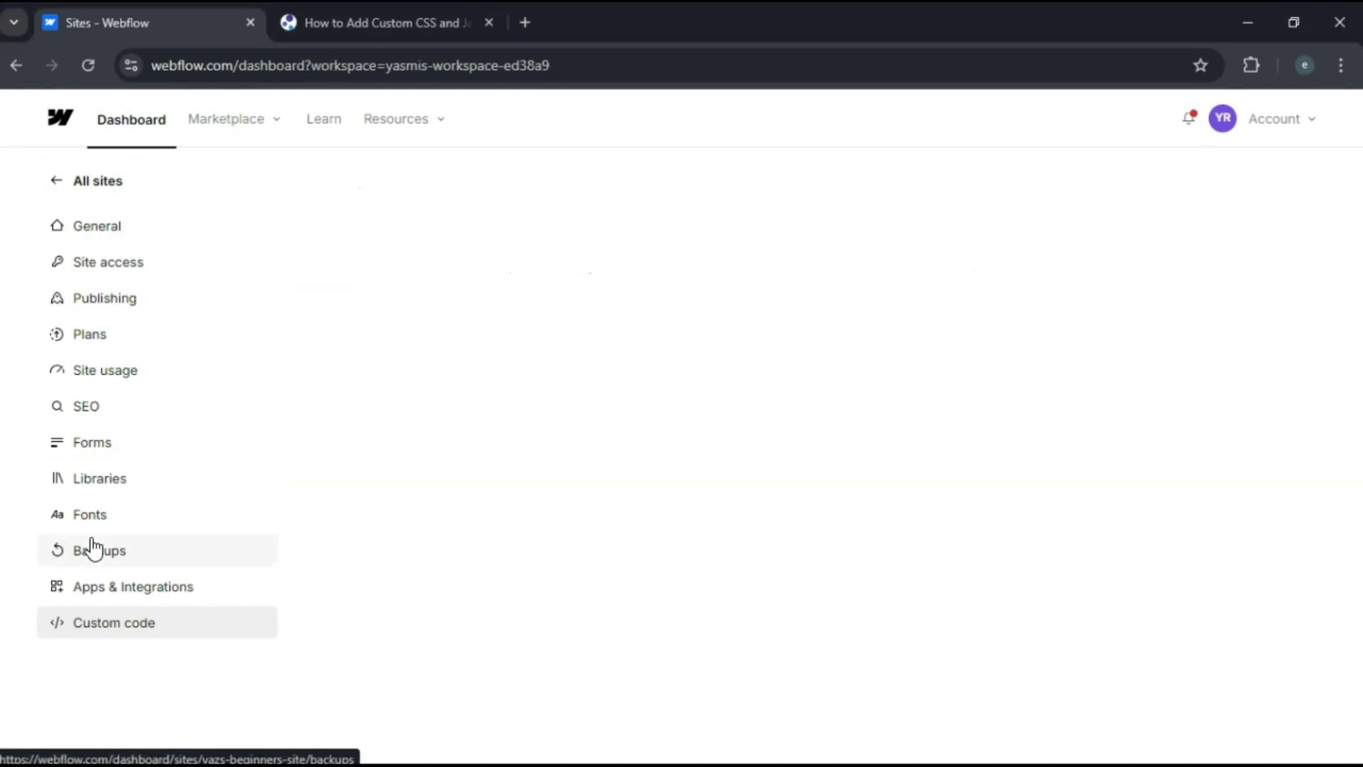